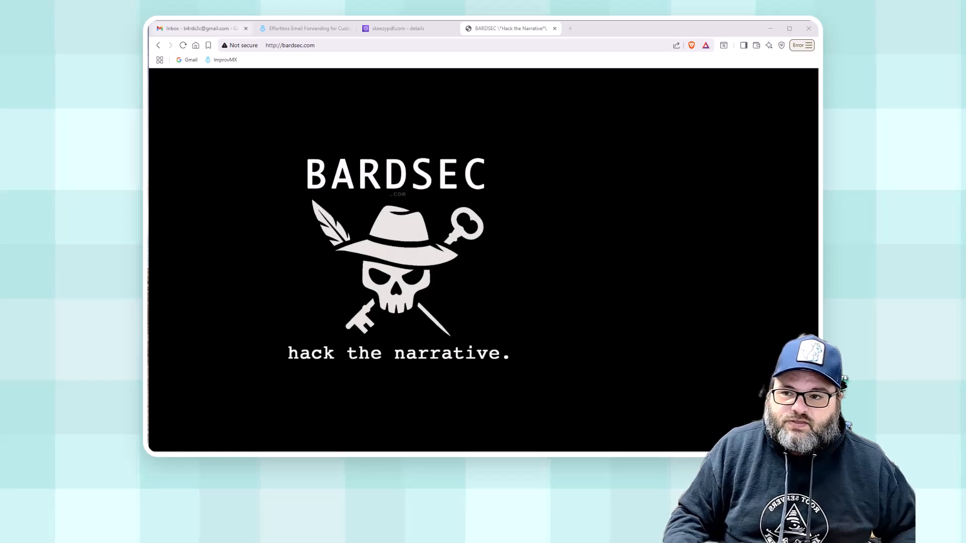
# Switch to the Route 53 details tab for the skeezypdf.com hosted zone.
pyautogui.click(380, 30)
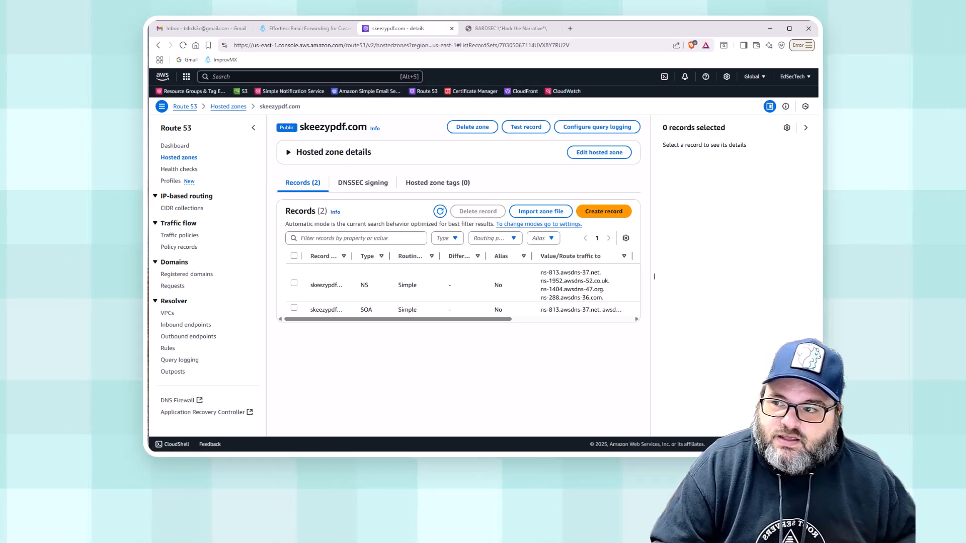
# After reviewing the NS and SOA records, check the Gmail inbox for new mail.
pyautogui.click(222, 31)
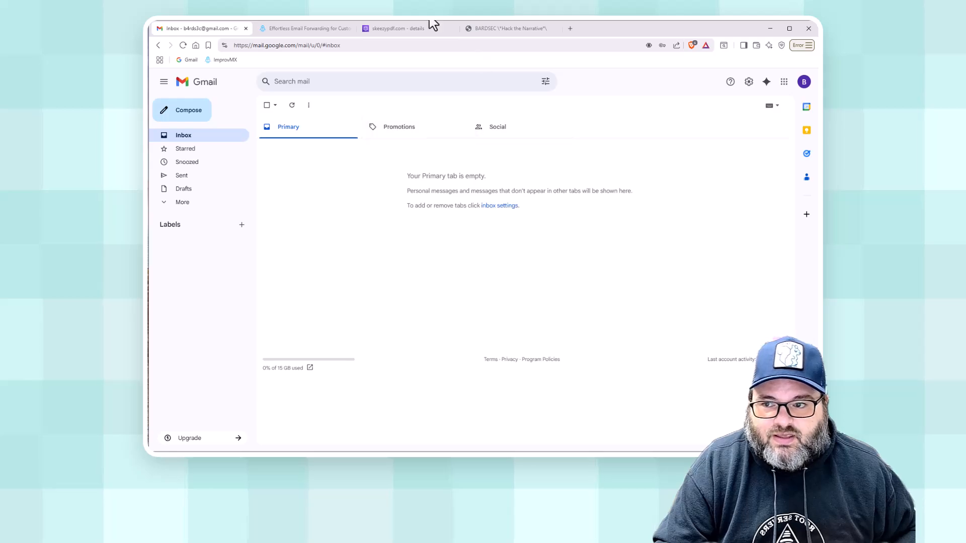
# Glance back at the Route 53 zone and Gmail, then go to the ImprovMX homepage.
pyautogui.click(398, 29)
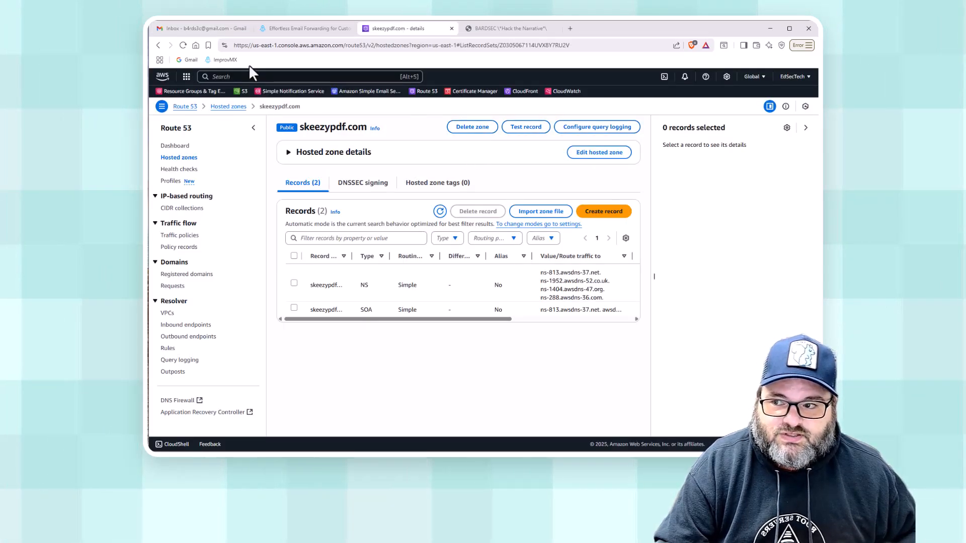
pyautogui.click(196, 28)
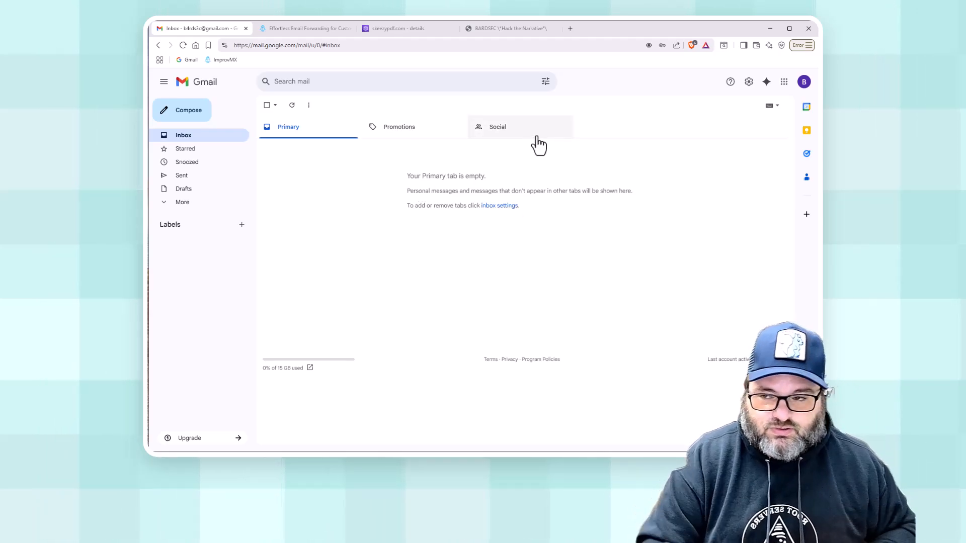
pyautogui.click(301, 30)
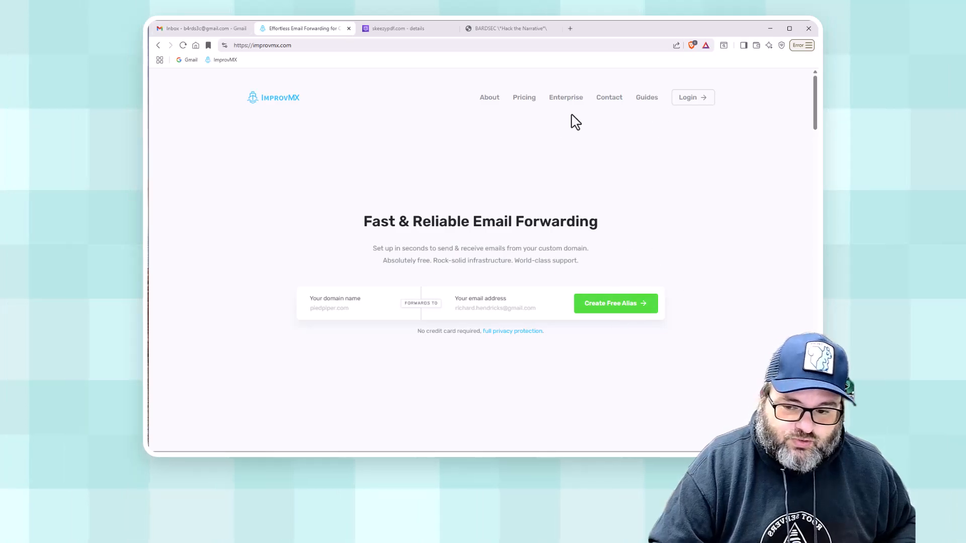
# Request an ImprovMX magic login link by entering the account's Gmail address on the login page.
pyautogui.click(685, 101)
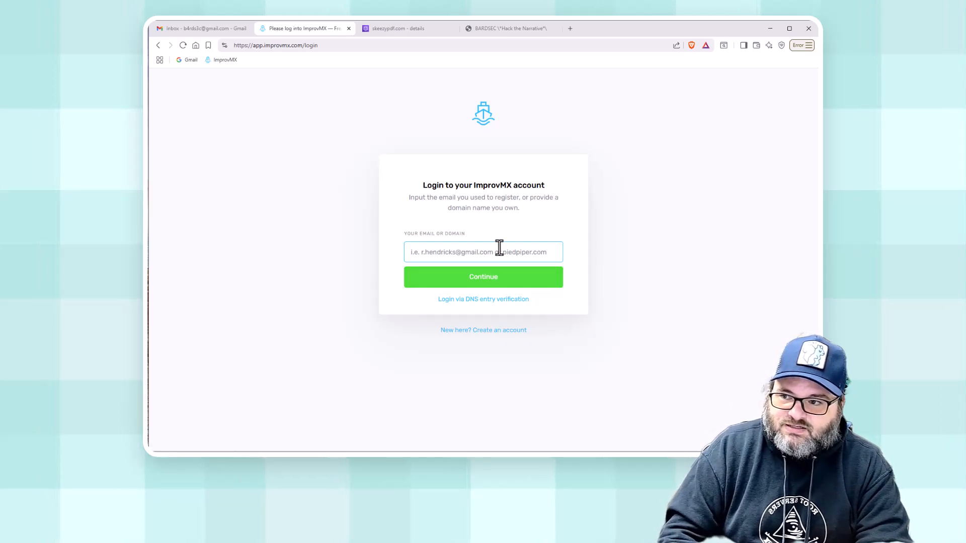
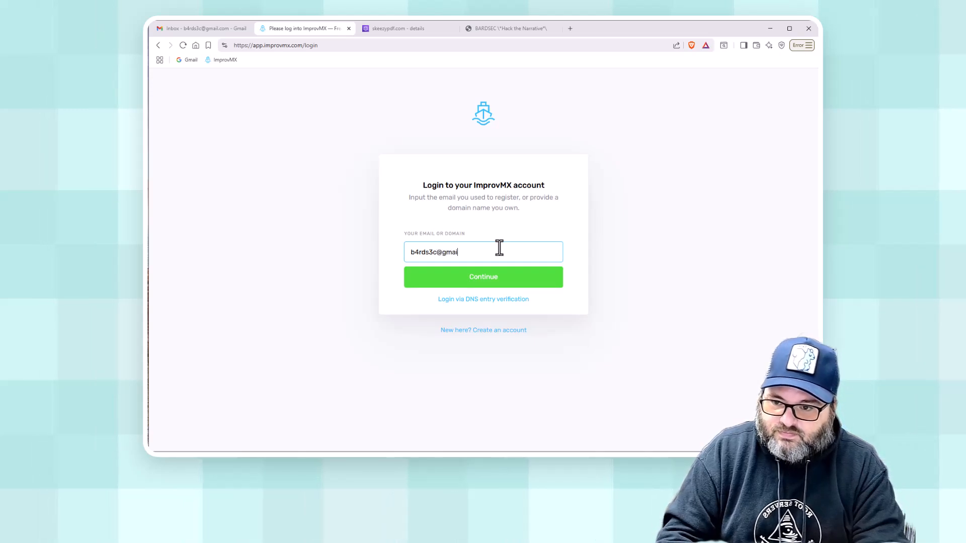
pyautogui.click(498, 286)
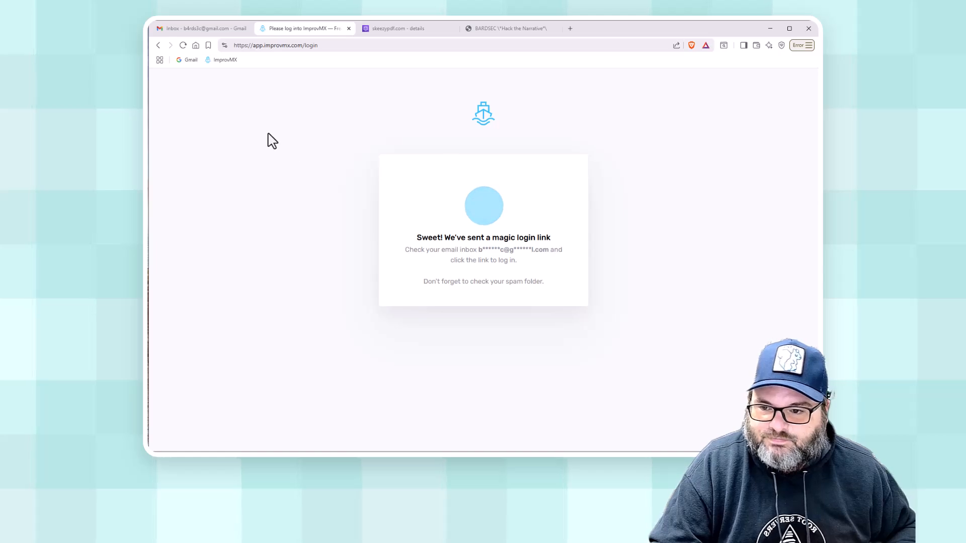
# Open the 'Your ImprovMX access' email in Gmail and follow its magic login link.
pyautogui.click(197, 30)
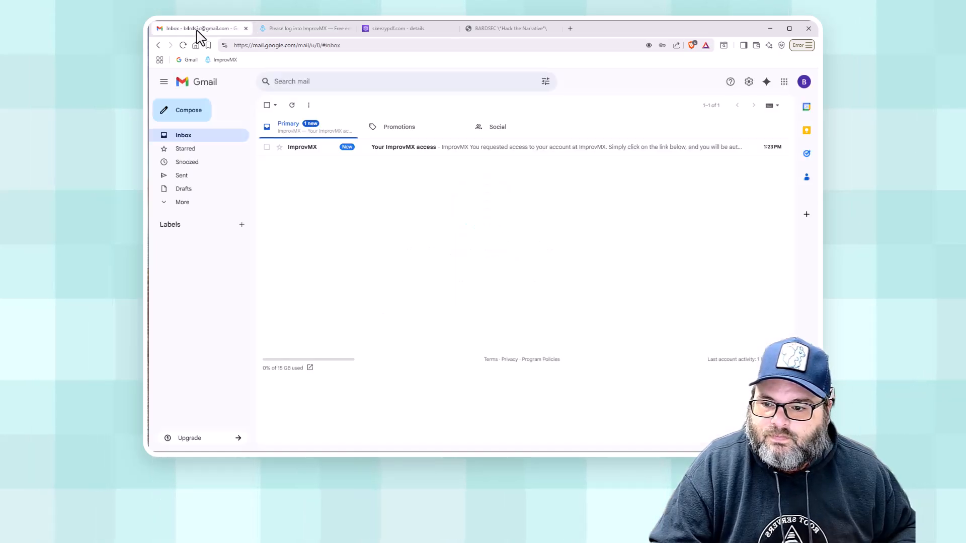
pyautogui.click(431, 149)
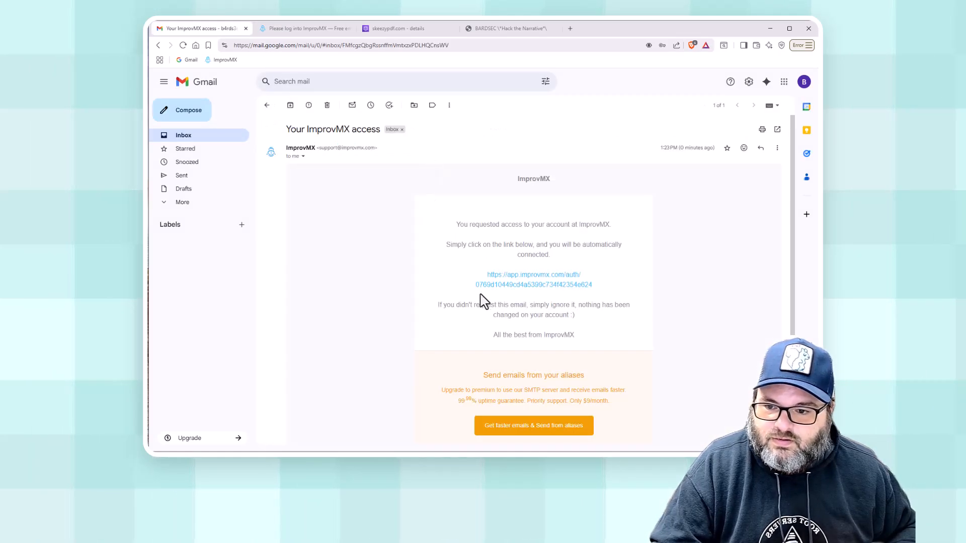
pyautogui.click(516, 288)
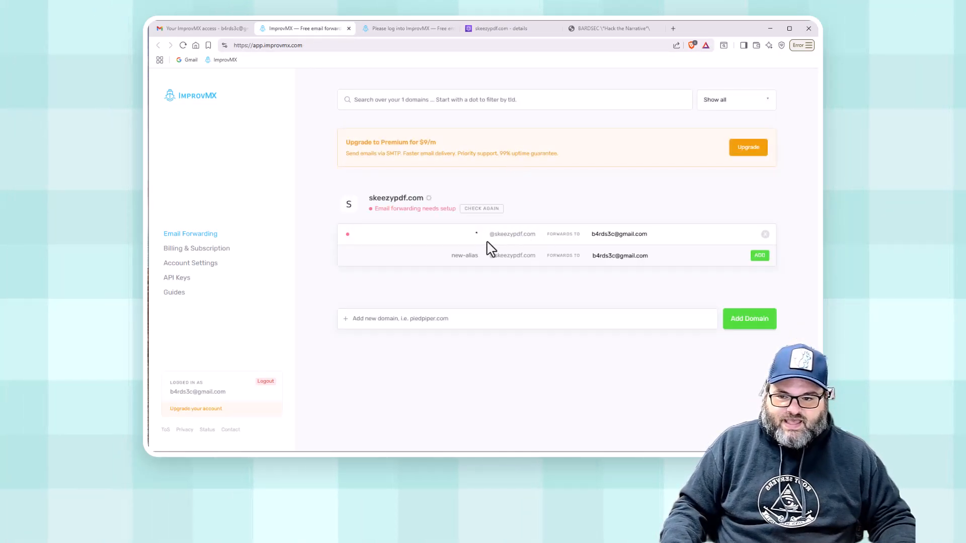
# Delete skeezypdf.com's catch-all alias and reload the dashboard.
pyautogui.click(764, 234)
pyautogui.click(735, 235)
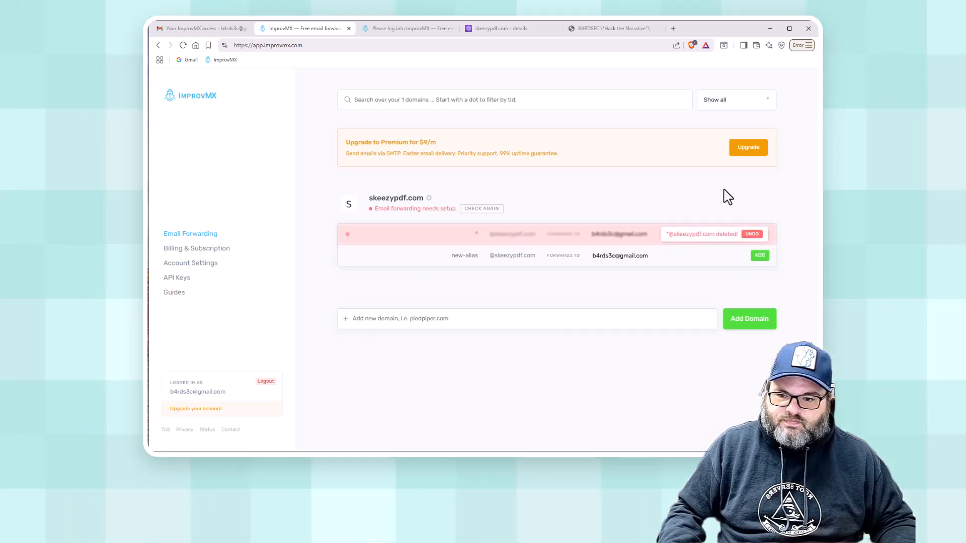
pyautogui.click(182, 46)
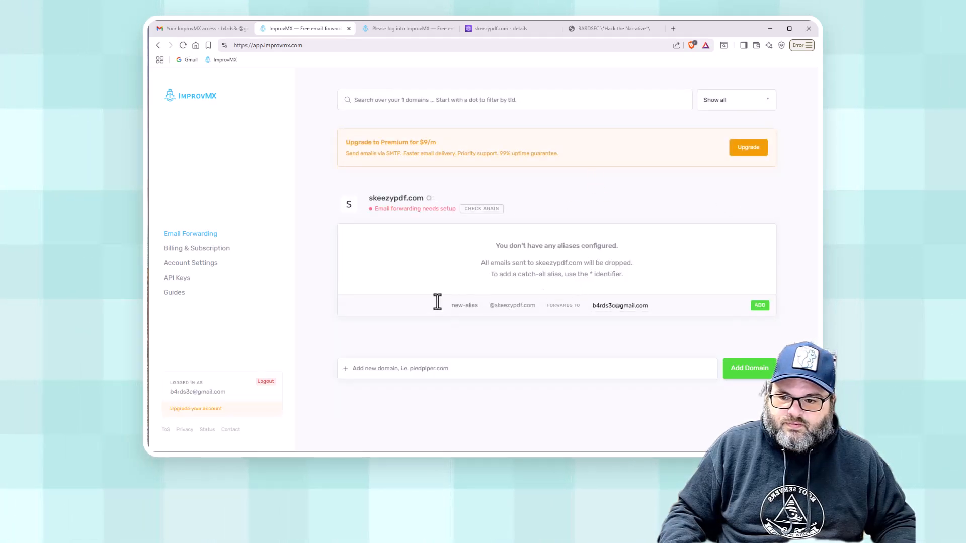
# Delete the skeezypdf.com domain through its SETTINGS menu.
pyautogui.click(437, 199)
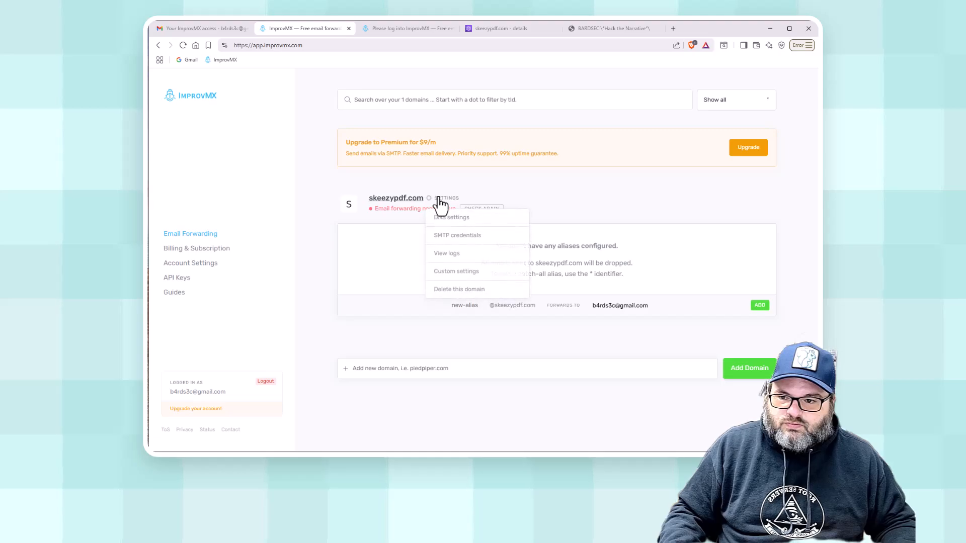
pyautogui.click(445, 290)
pyautogui.click(513, 289)
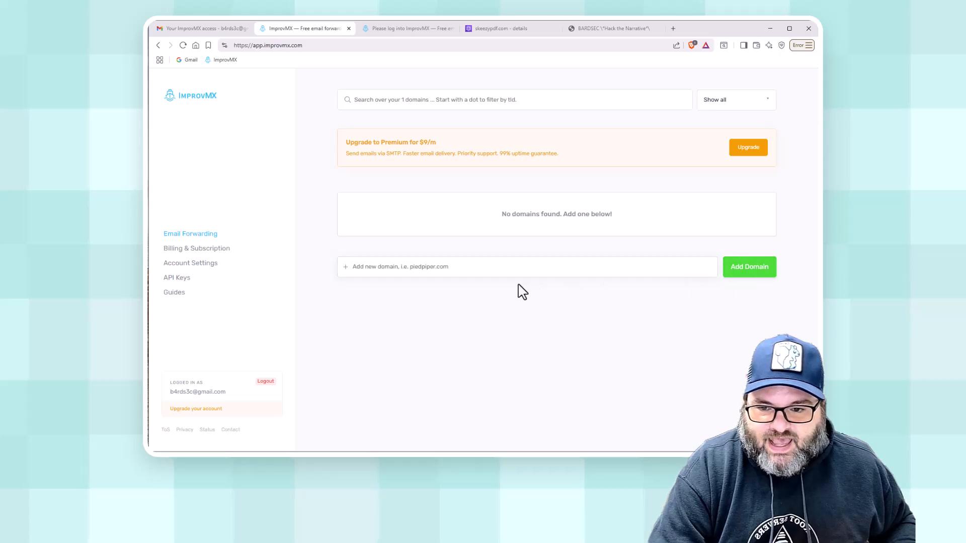
# Add skeezypdf.com back as an ImprovMX forwarding domain.
pyautogui.click(517, 271)
pyautogui.write('skee')
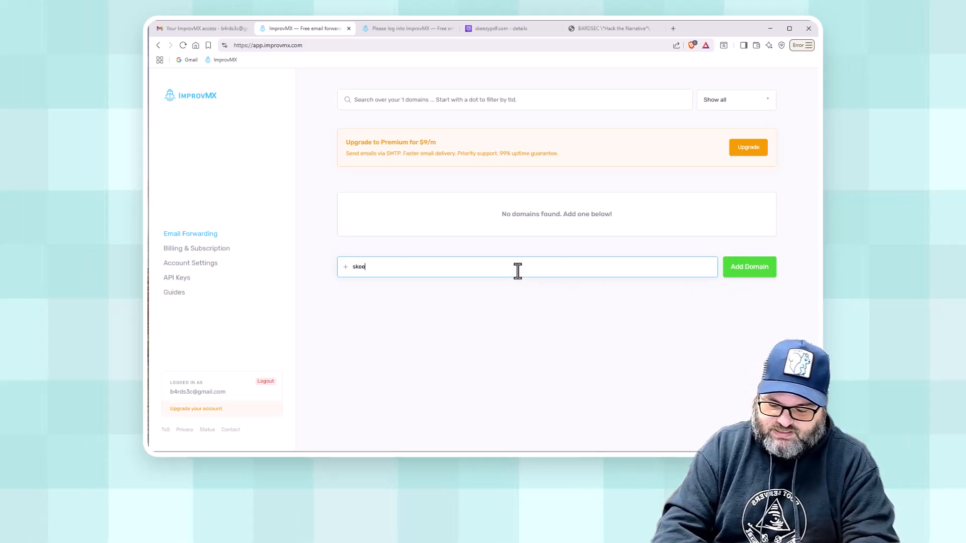
pyautogui.write('zypdf.com')
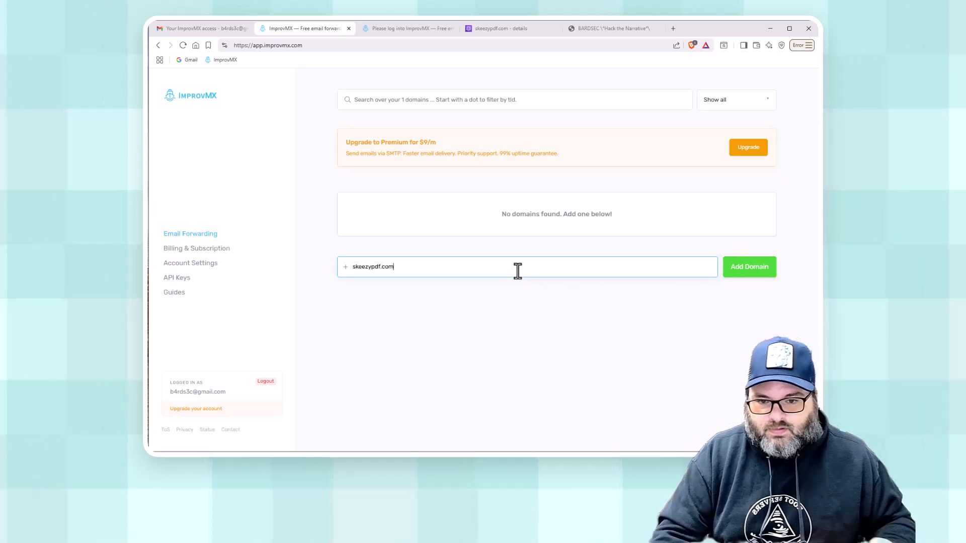
pyautogui.click(743, 272)
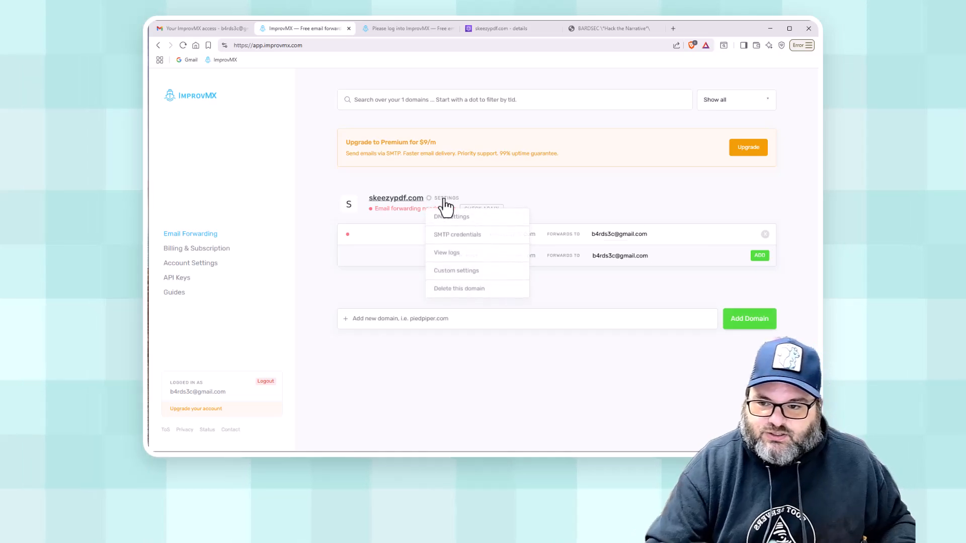
# Review skeezypdf.com's required MX and SPF records in its DNS settings, then return to Route 53.
pyautogui.click(446, 215)
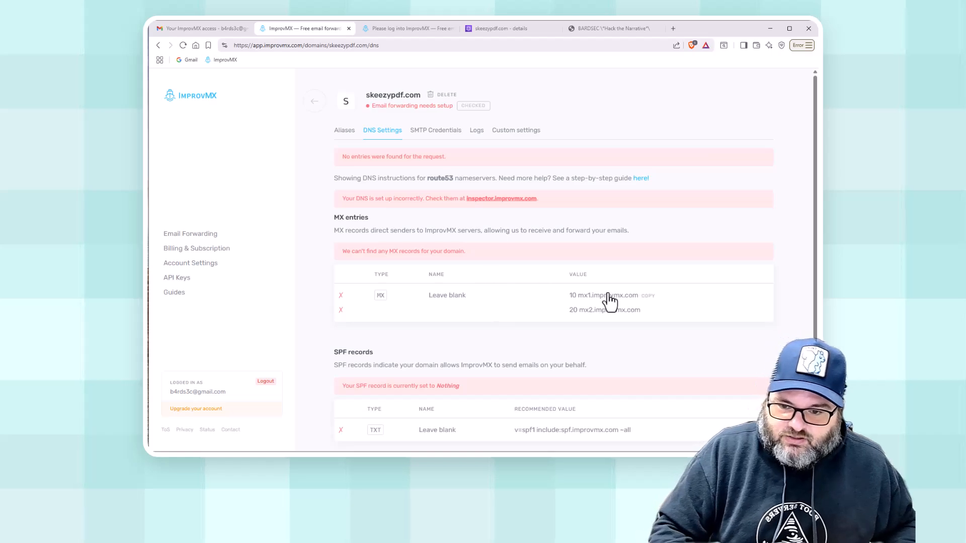
pyautogui.scroll(-2, 578, 340)
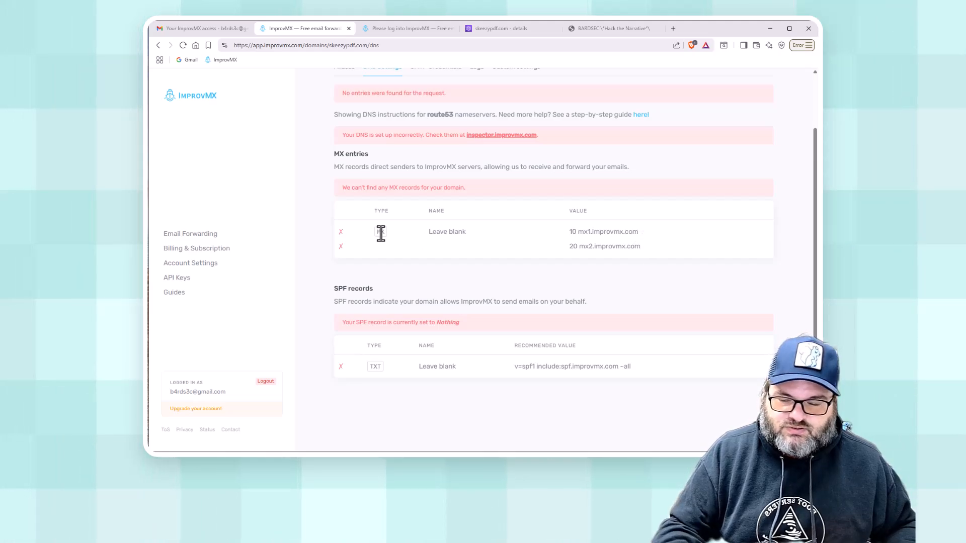
pyautogui.click(490, 29)
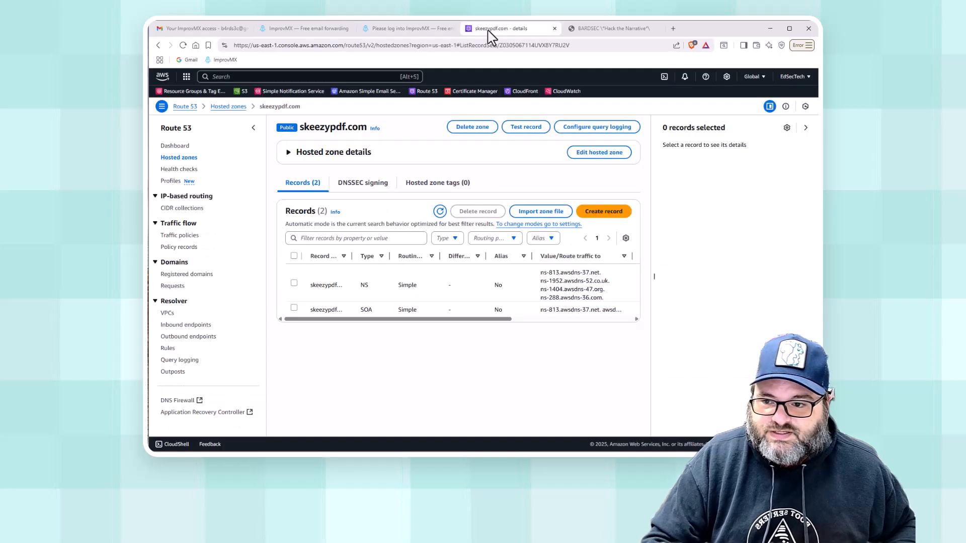
# Create an MX record with values '10 mx1.improvmx.com' and '20 mx2.improvmx.com'.
pyautogui.click(617, 212)
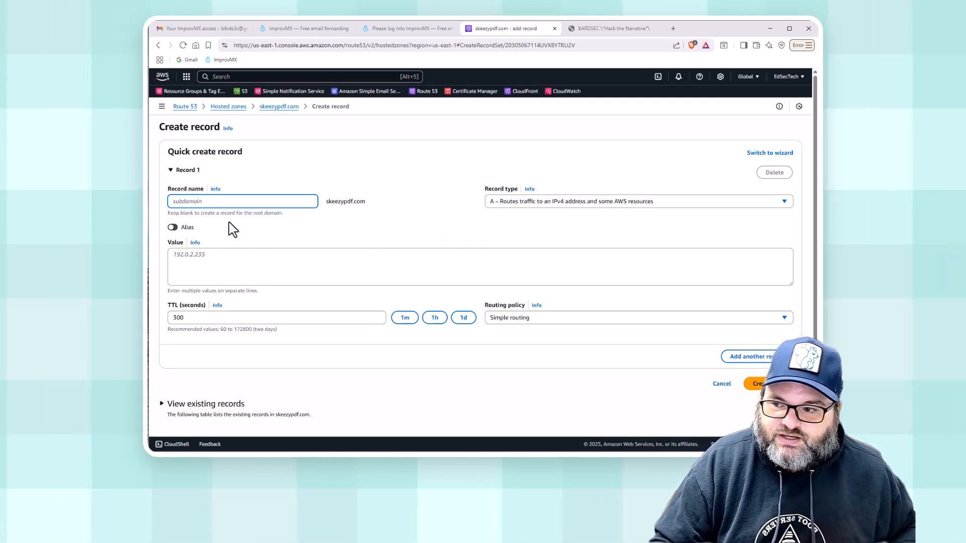
pyautogui.click(237, 266)
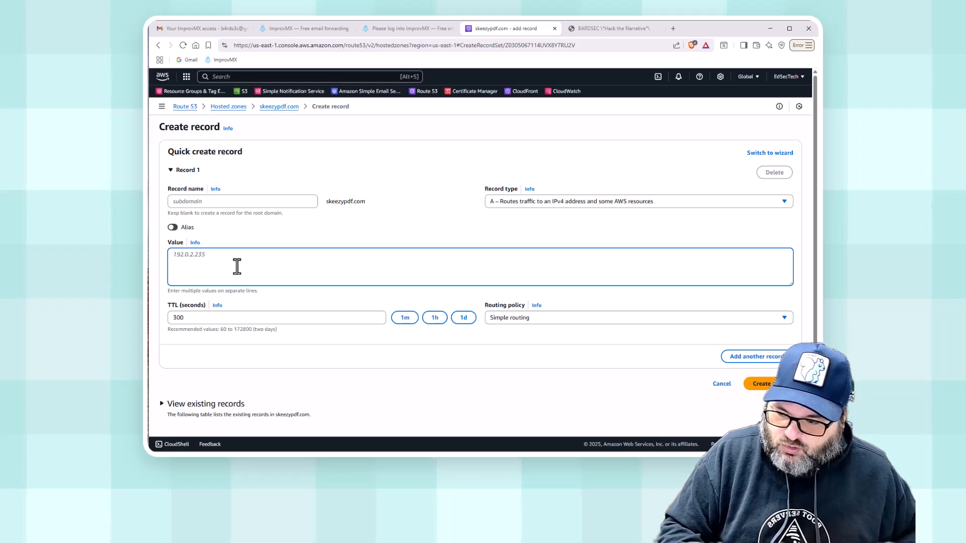
pyautogui.write('10 mx1.improvmx.com')
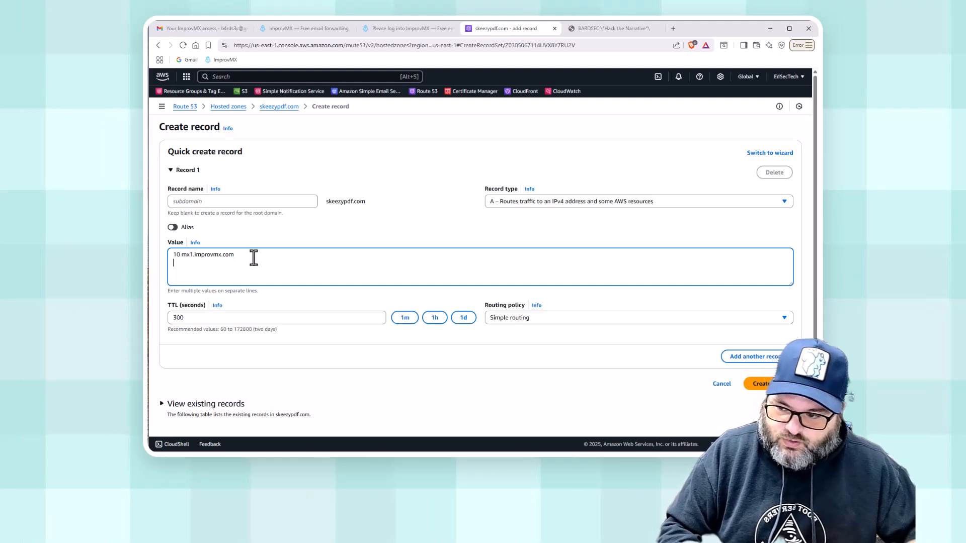
pyautogui.press('Return')
pyautogui.write('10 mx1.improvmx.com')
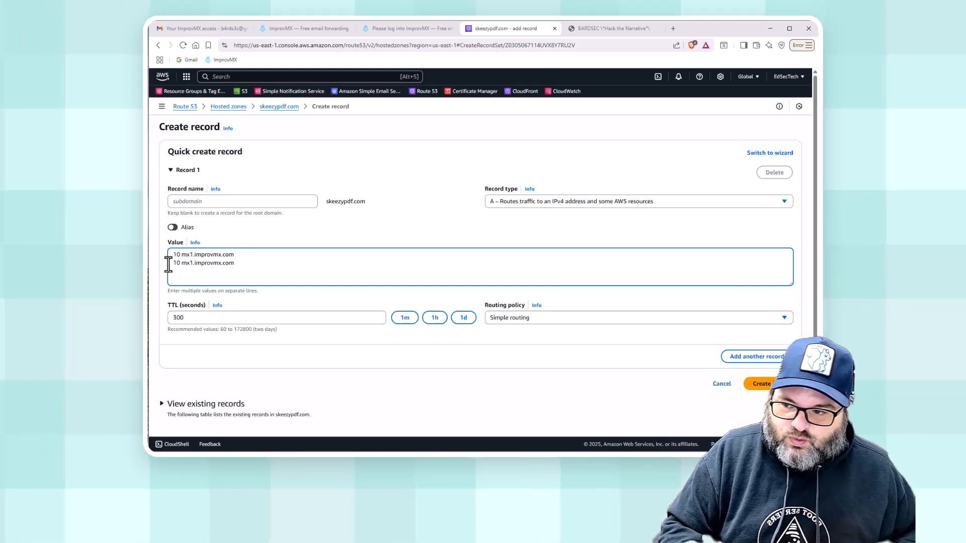
pyautogui.moveTo(176, 265); pyautogui.dragTo(193, 263)
pyautogui.write('20 mx2')
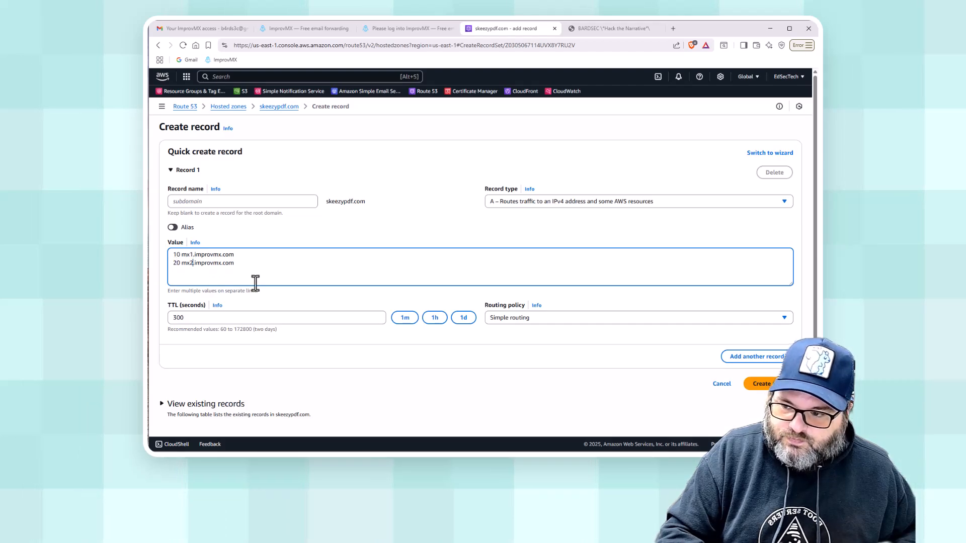
pyautogui.click(539, 201)
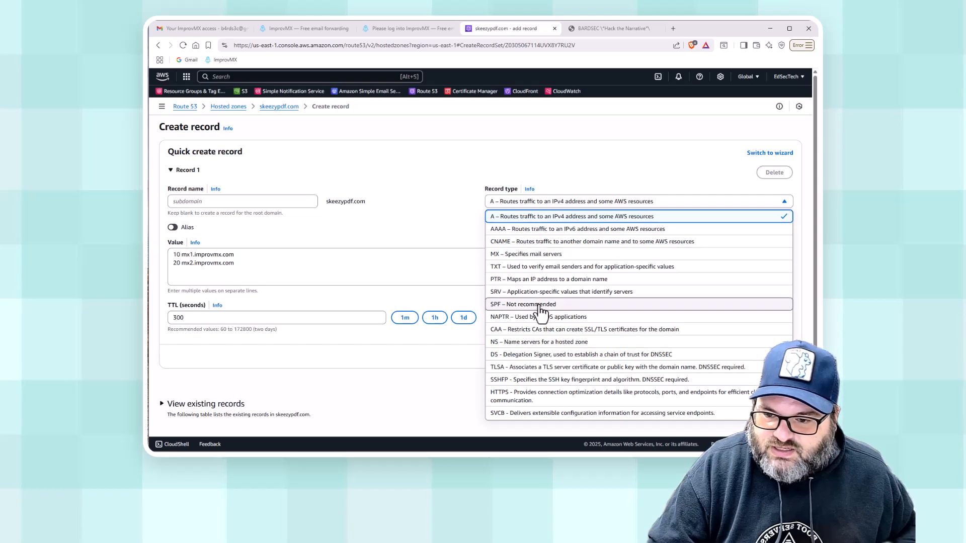
pyautogui.click(537, 256)
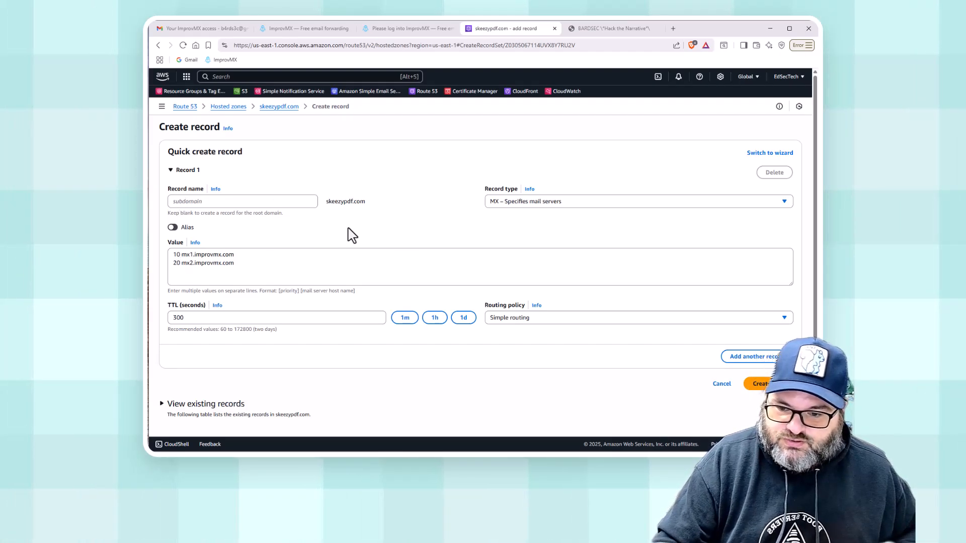
pyautogui.click(758, 383)
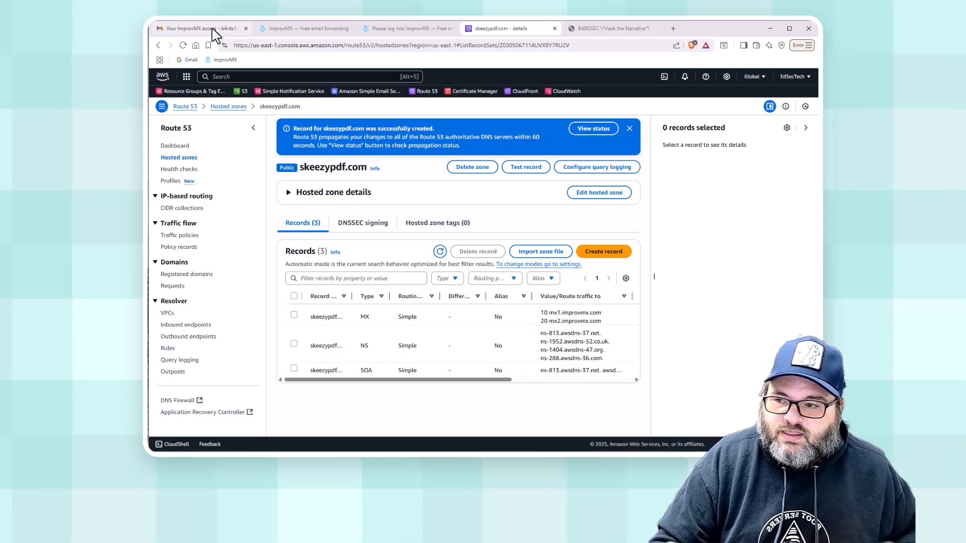
pyautogui.click(199, 28)
# Copy ImprovMX's SPF value 'v=spf1 include:spf.improvmx.com ~all' and return to the Route 53 zone.
pyautogui.click(282, 29)
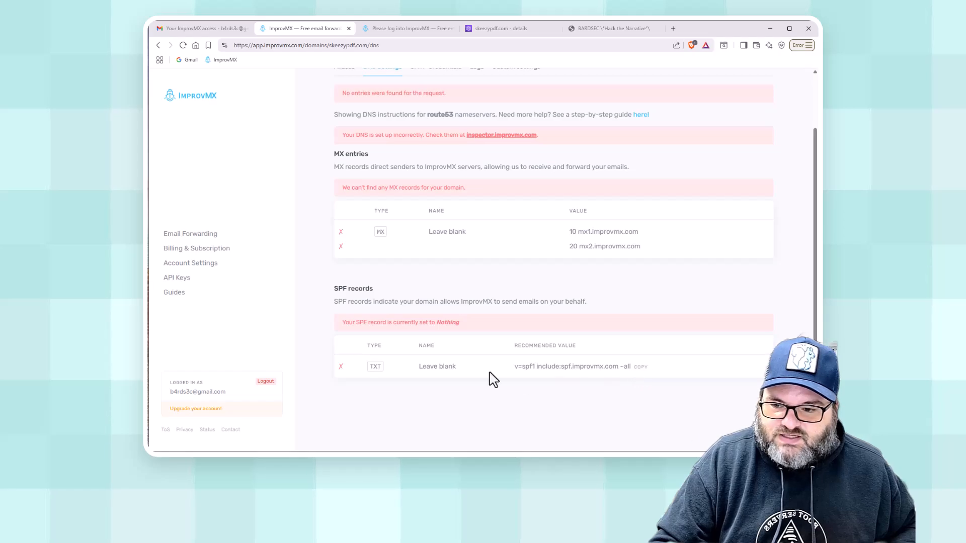
pyautogui.click(638, 371)
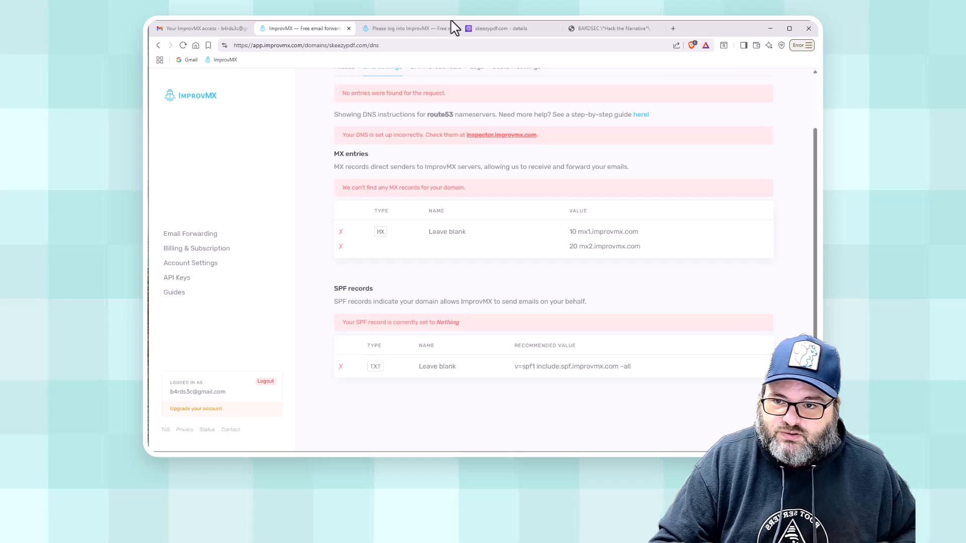
pyautogui.click(523, 29)
# Create a TXT record holding the pasted 'v=spf1 include:spf.improvmx.com ~all' value, then check ImprovMX.
pyautogui.click(605, 253)
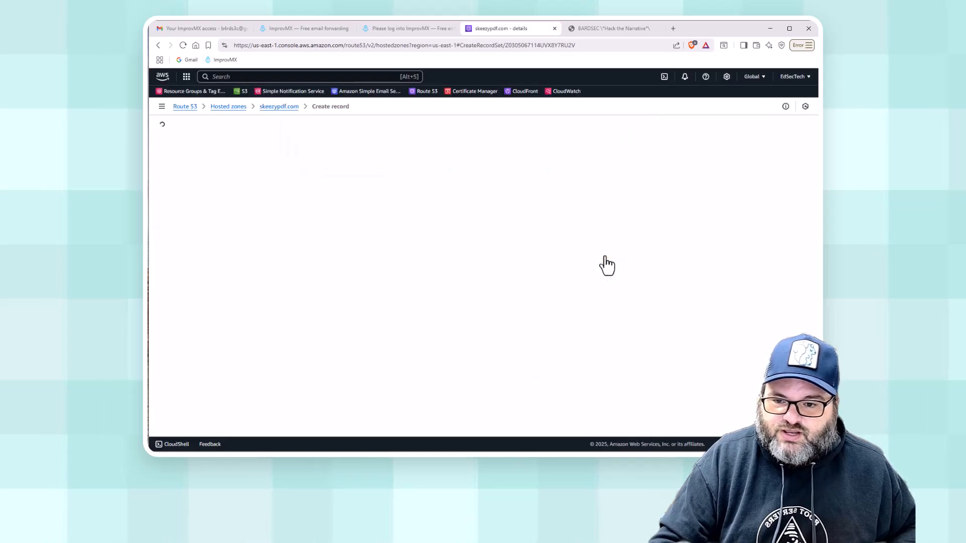
pyautogui.click(493, 201)
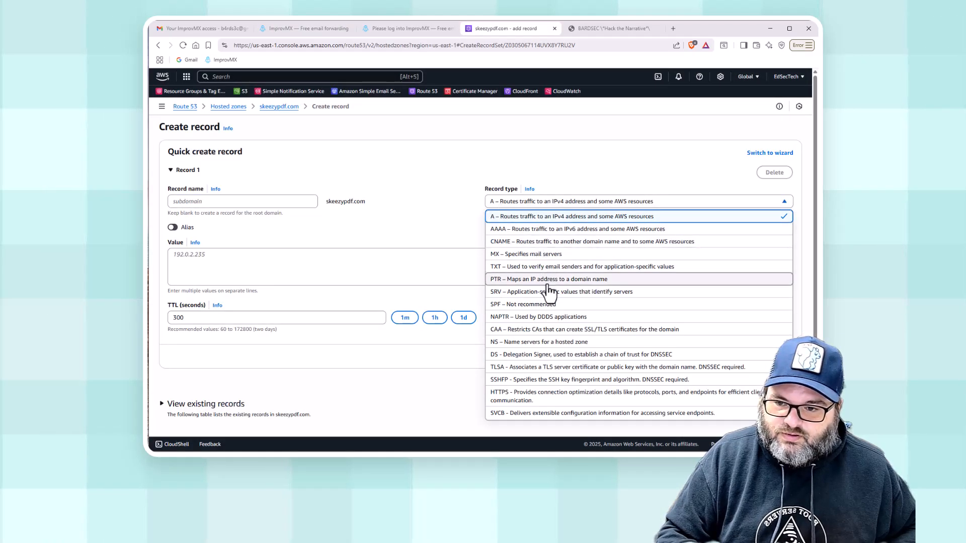
pyautogui.click(549, 267)
pyautogui.click(401, 267)
pyautogui.hotkey('ctrl', 'v')
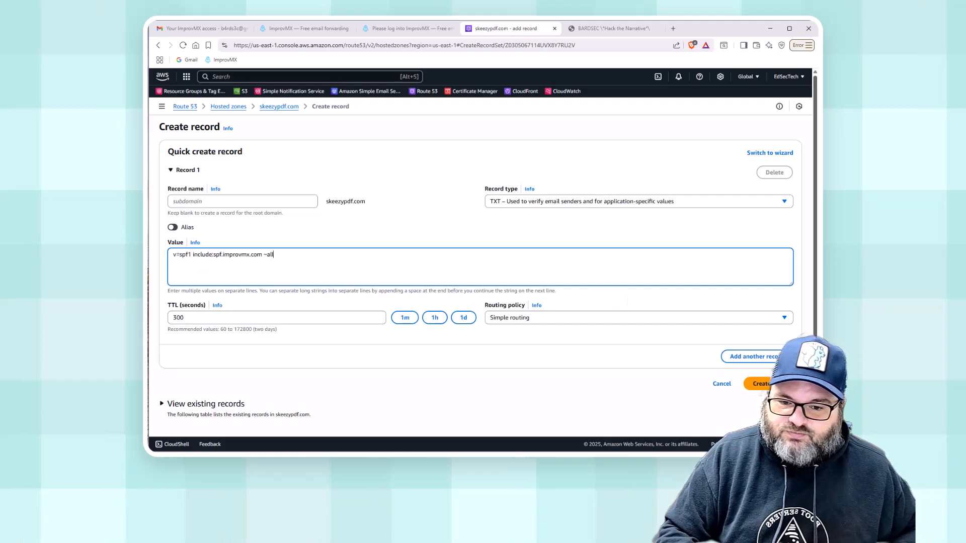
pyautogui.click(758, 383)
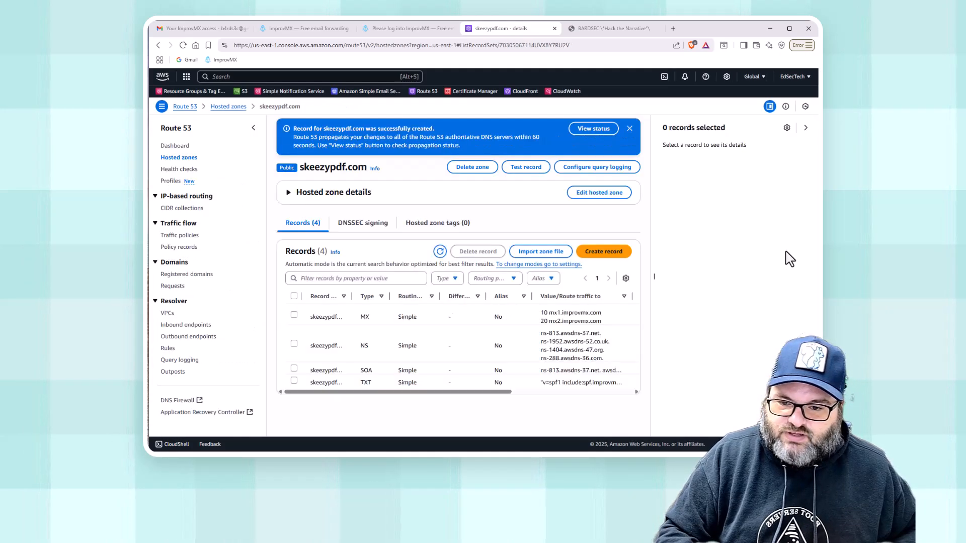
pyautogui.click(307, 29)
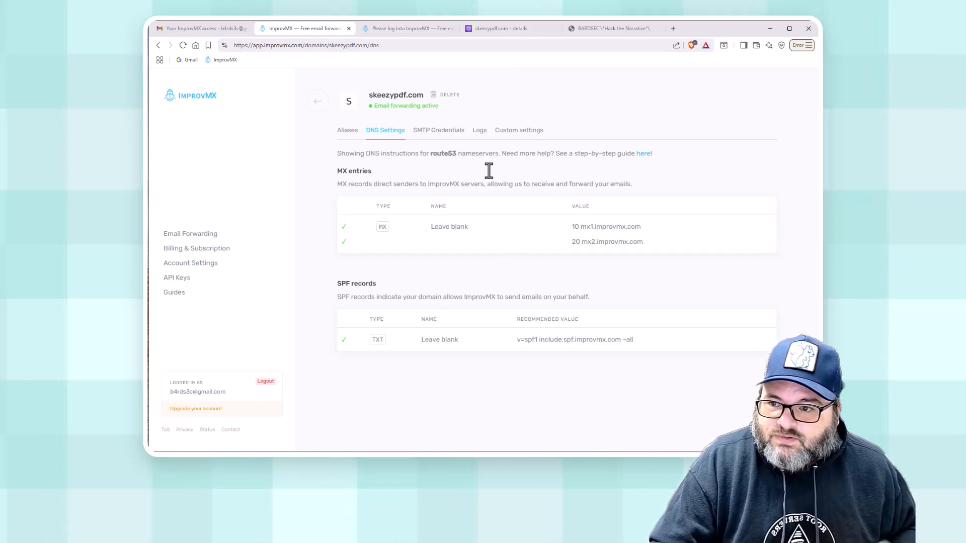
# With MX and SPF entries passing, show the skeezypdf.com alias list in ImprovMX.
pyautogui.click(346, 132)
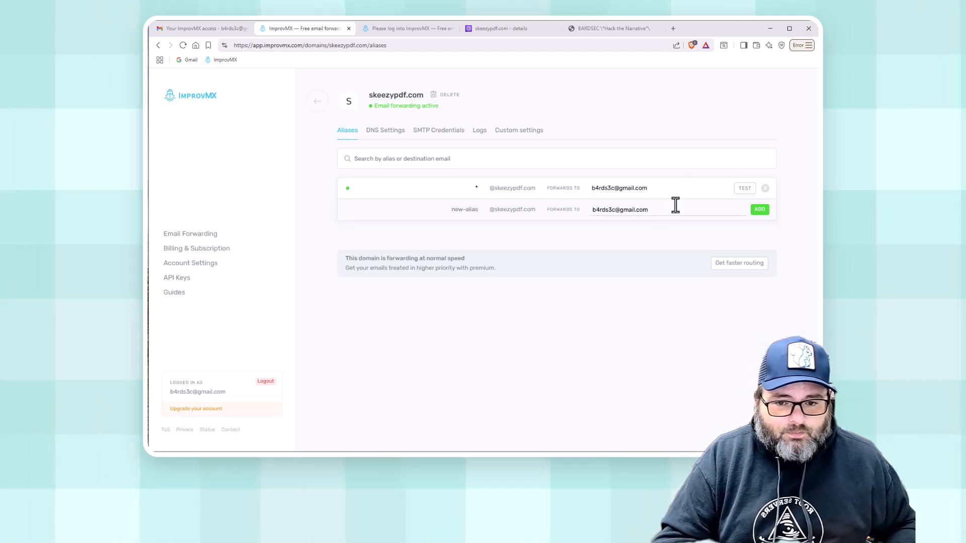
pyautogui.click(438, 211)
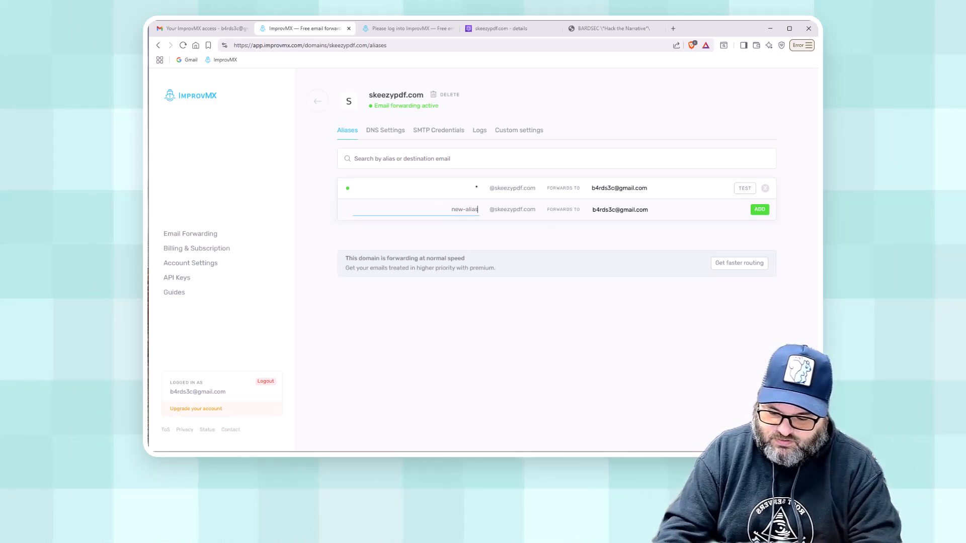
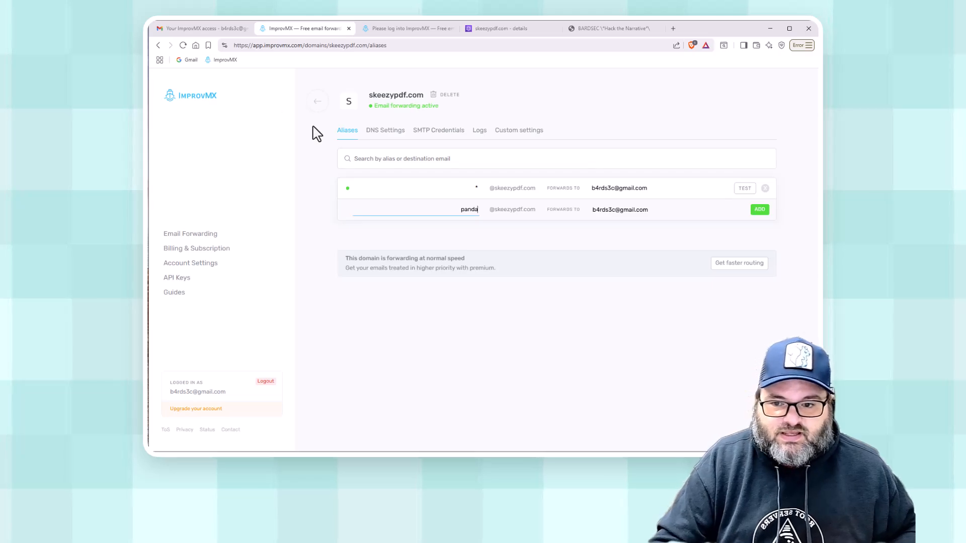
pyautogui.click(760, 210)
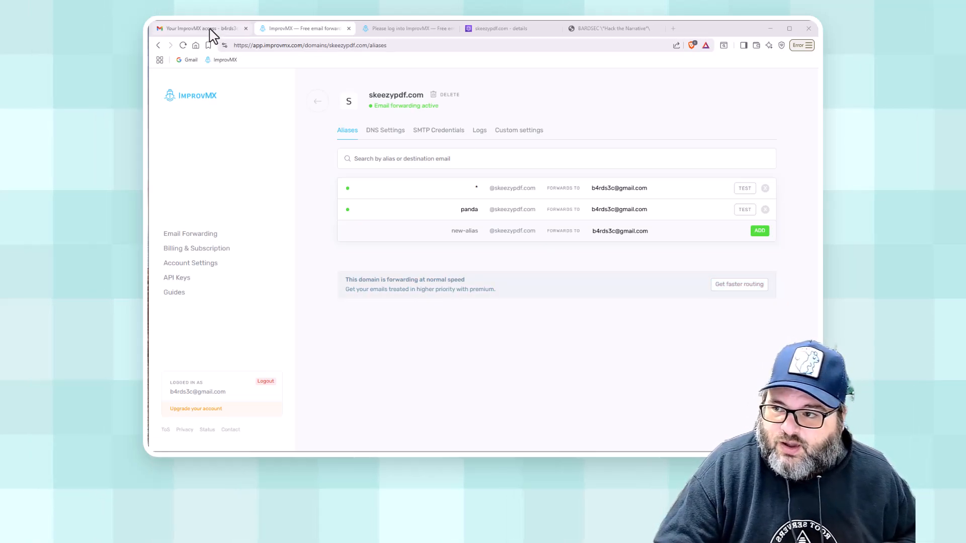
pyautogui.click(194, 29)
# Check the verification email, Spam and the reloaded inbox until 'Hey Panda!' arrives.
pyautogui.click(183, 136)
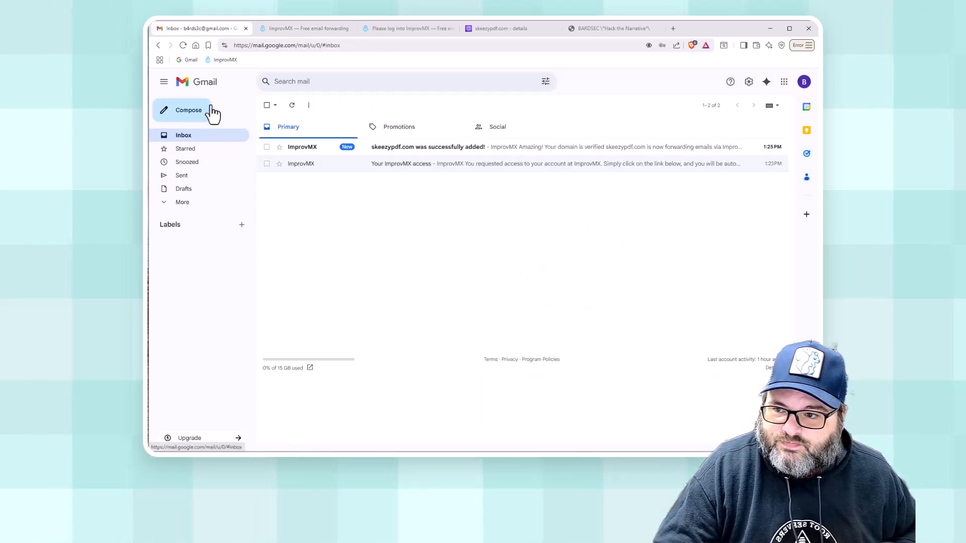
pyautogui.click(467, 154)
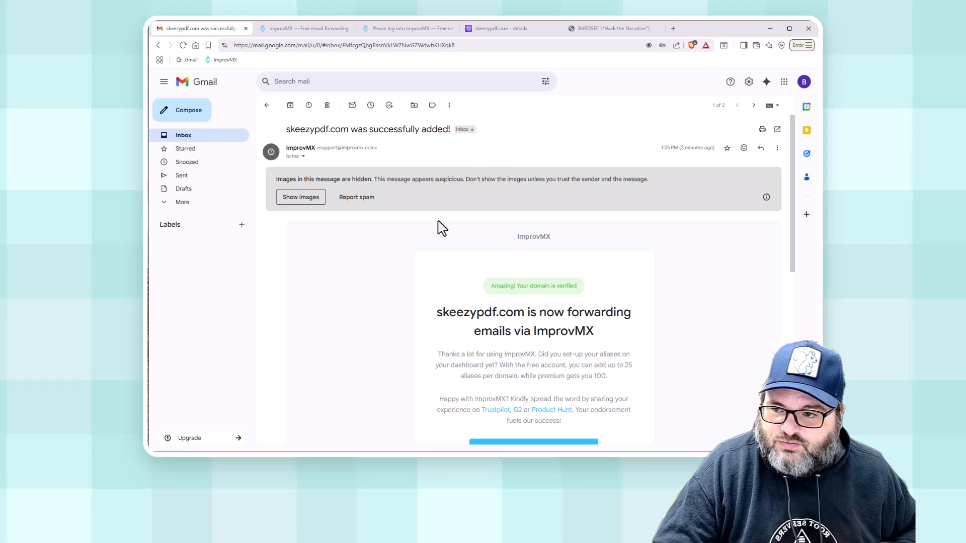
pyautogui.click(267, 105)
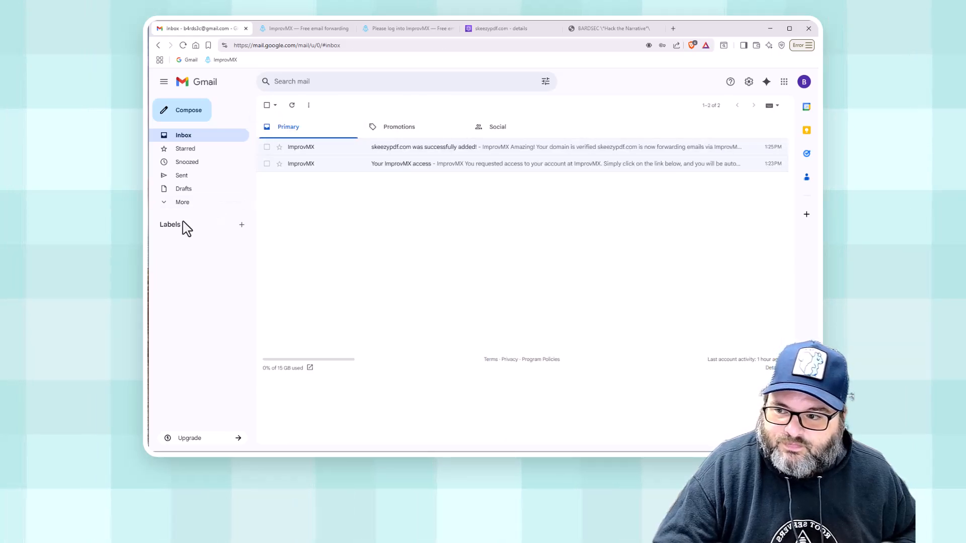
pyautogui.click(174, 202)
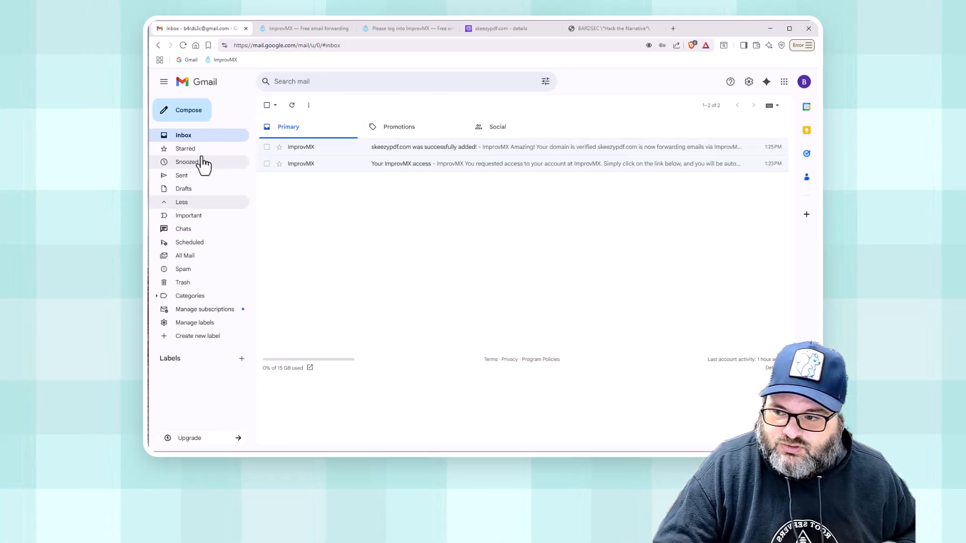
pyautogui.click(183, 270)
pyautogui.click(183, 136)
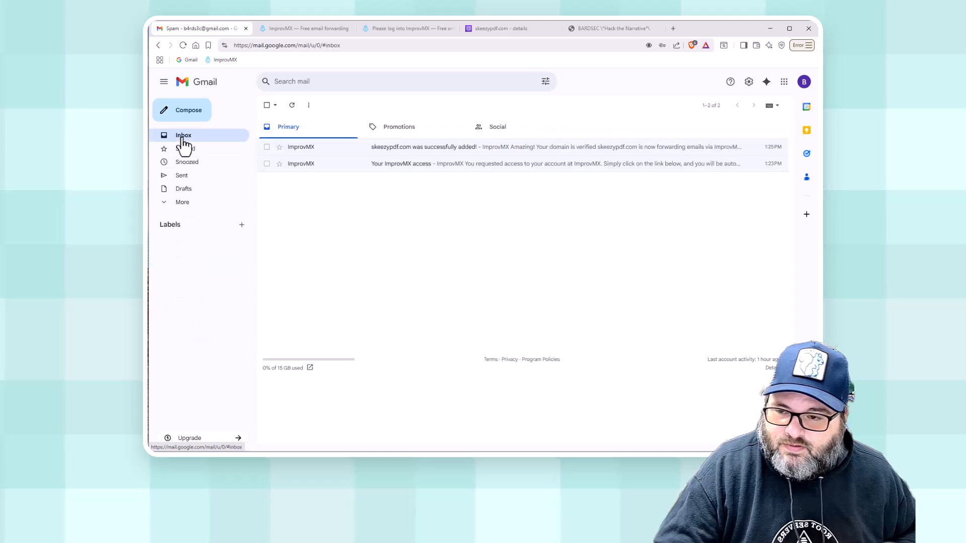
pyautogui.click(184, 46)
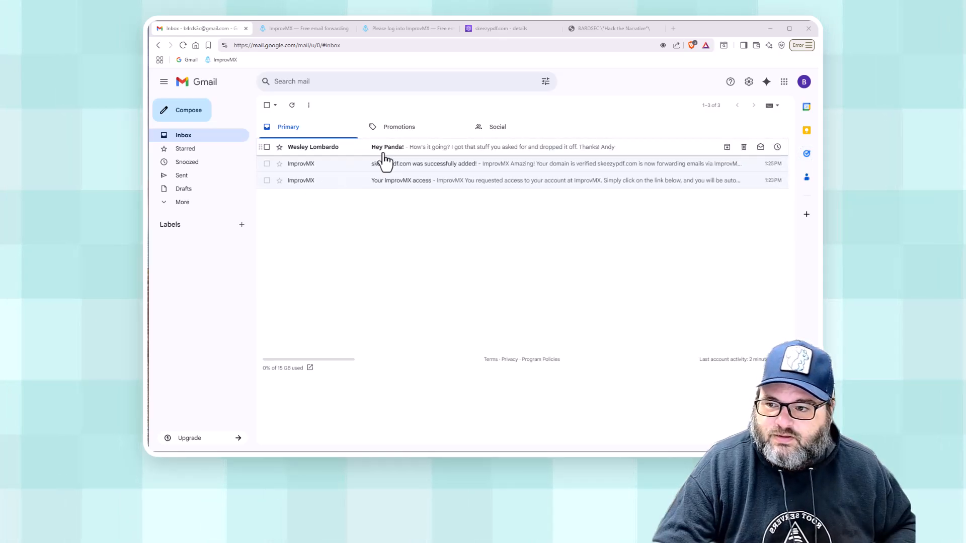
pyautogui.click(447, 157)
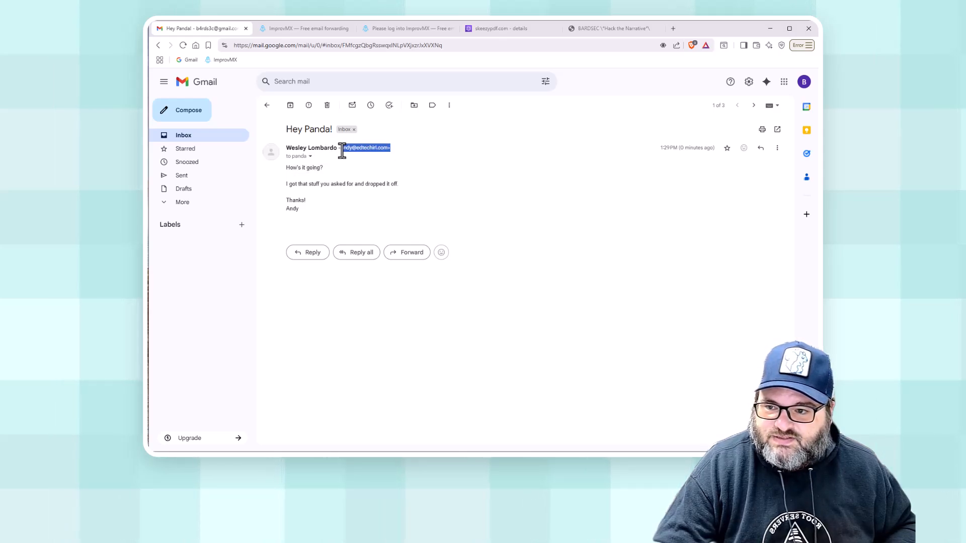
pyautogui.click(310, 156)
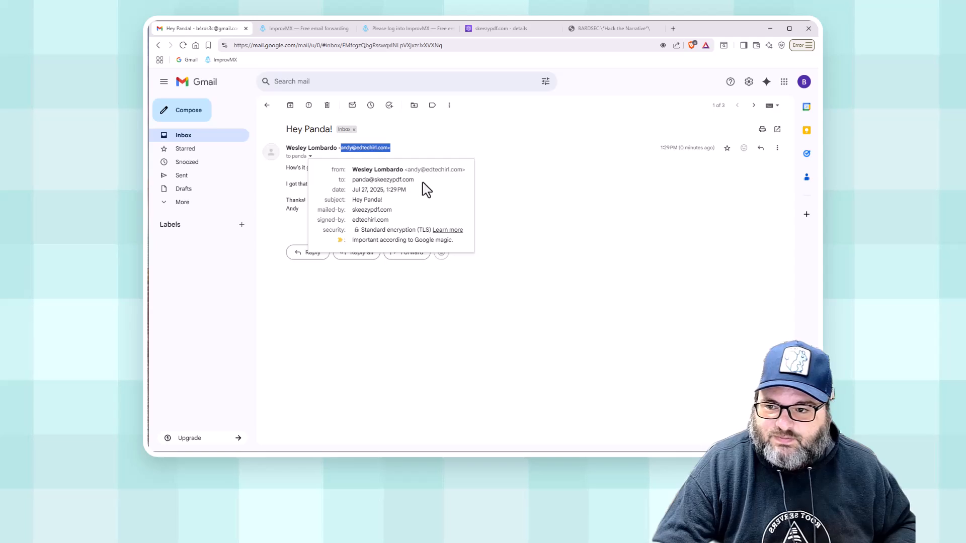
pyautogui.click(459, 300)
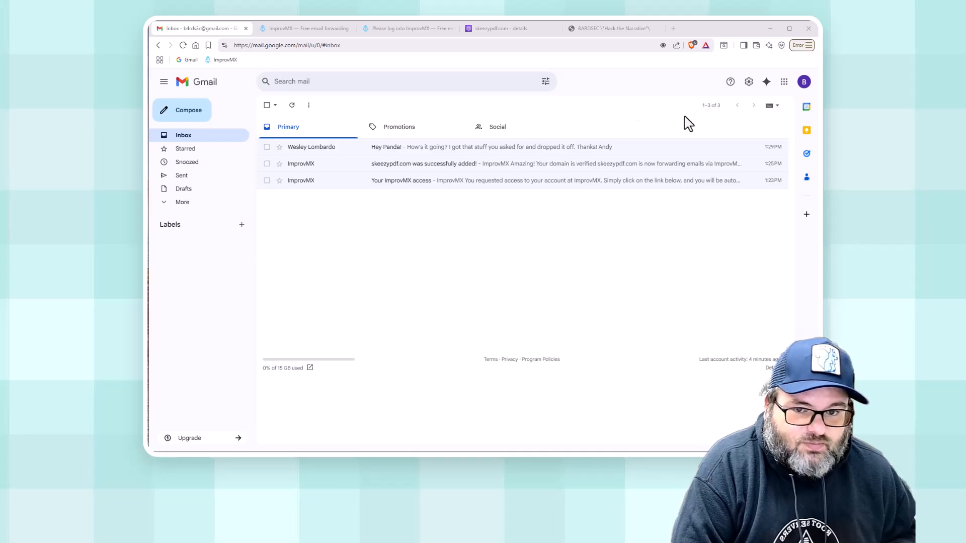
# From Accounts and Import settings, open the add-another-address window and move it beside the settings.
pyautogui.click(748, 82)
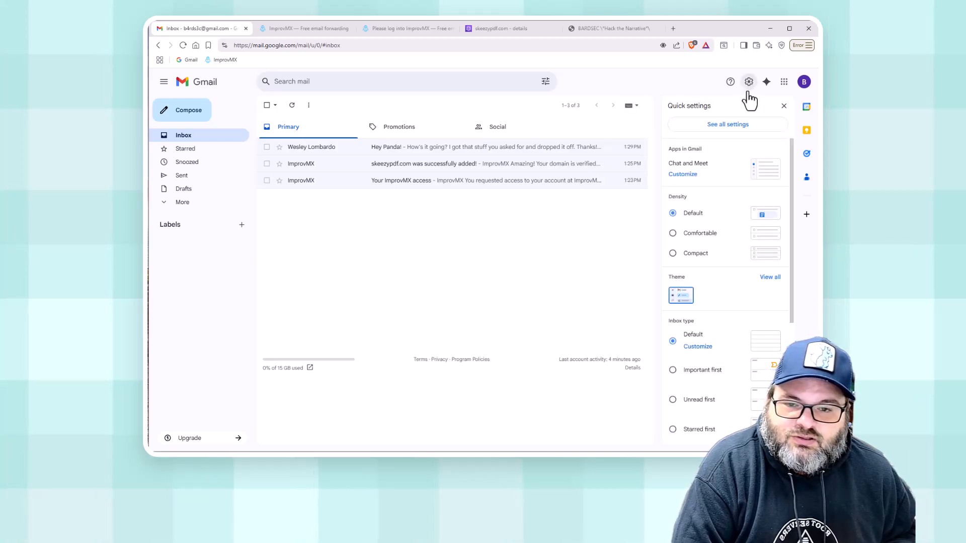
pyautogui.click(731, 127)
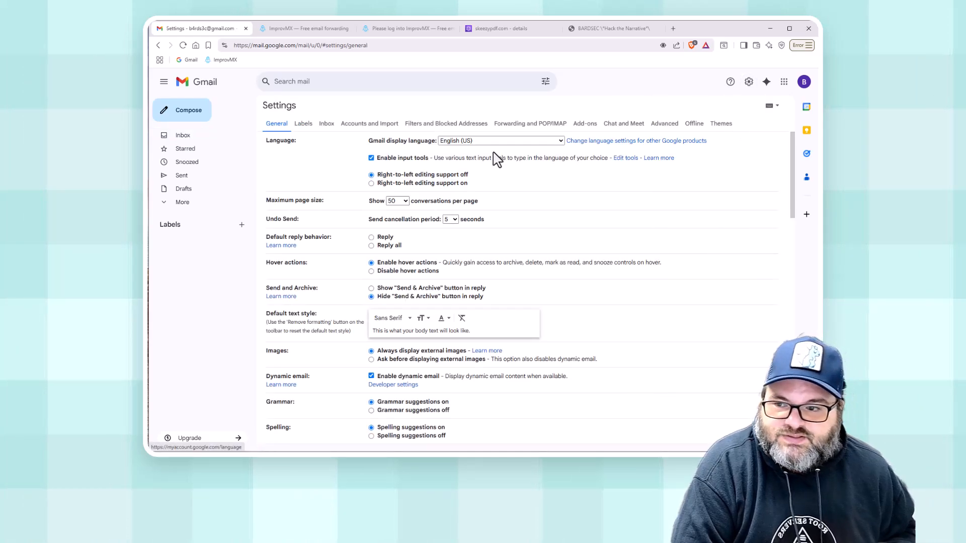
pyautogui.click(352, 125)
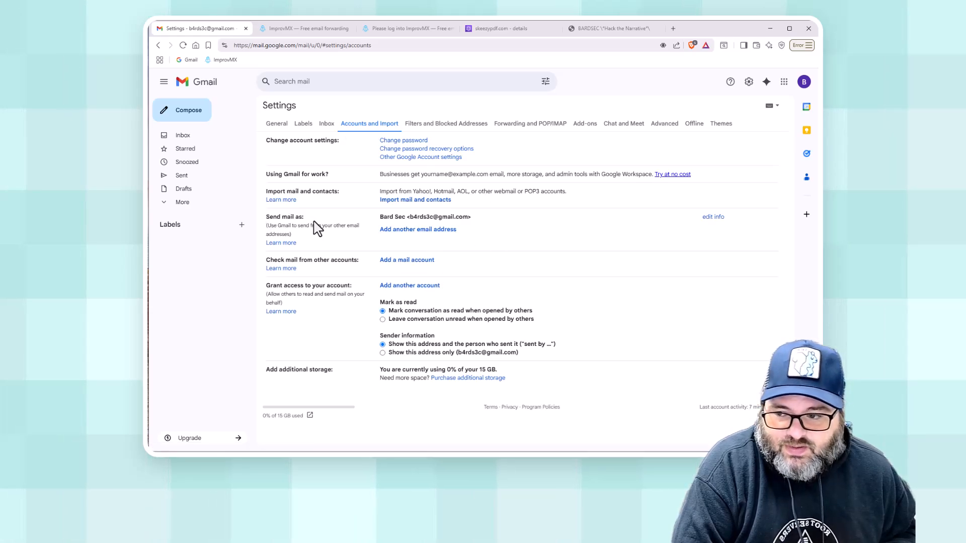
pyautogui.click(402, 231)
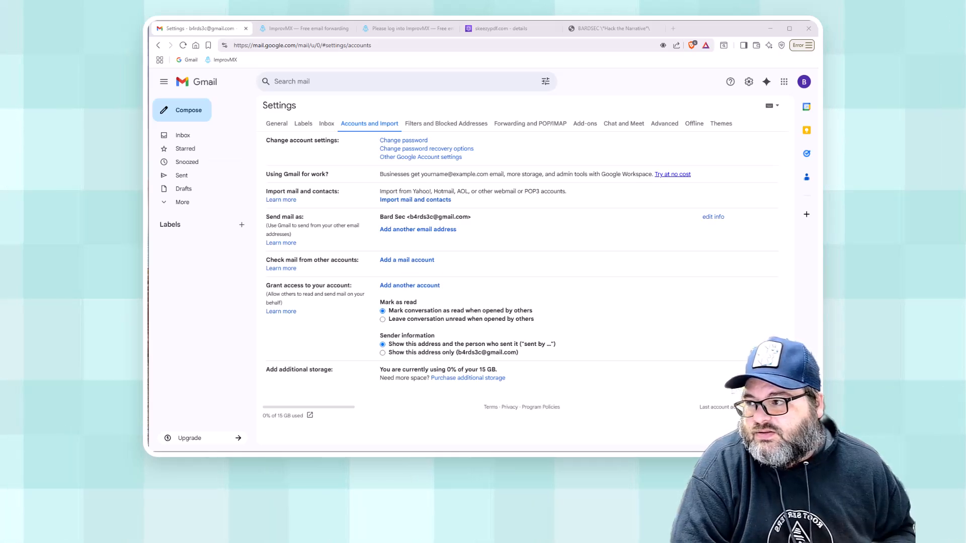
pyautogui.moveTo(549, 153); pyautogui.dragTo(639, 168)
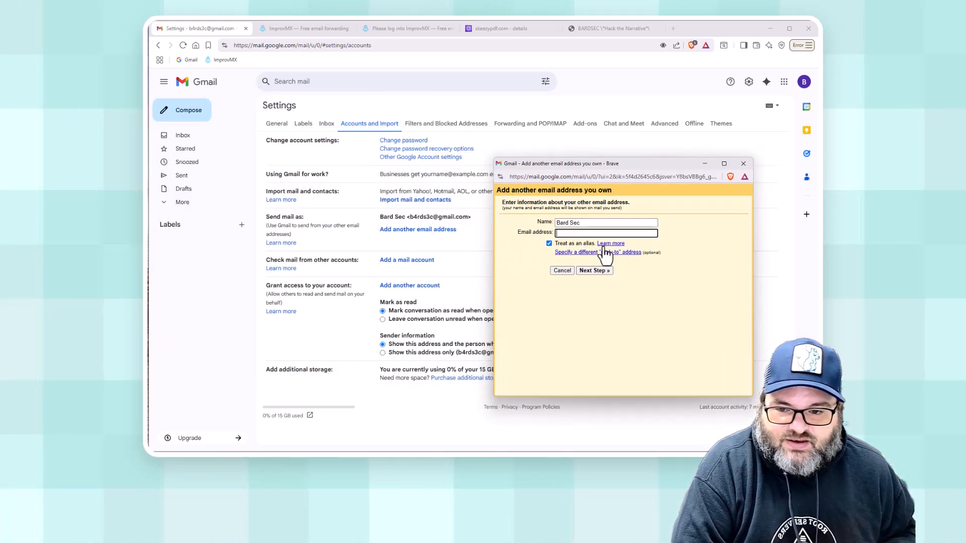
pyautogui.click(560, 233)
pyautogui.click(651, 251)
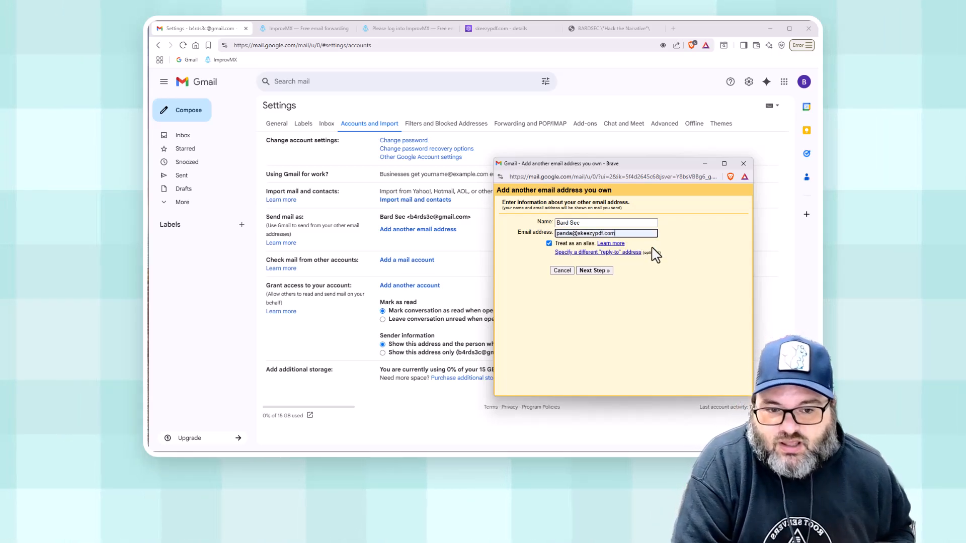
pyautogui.click(594, 271)
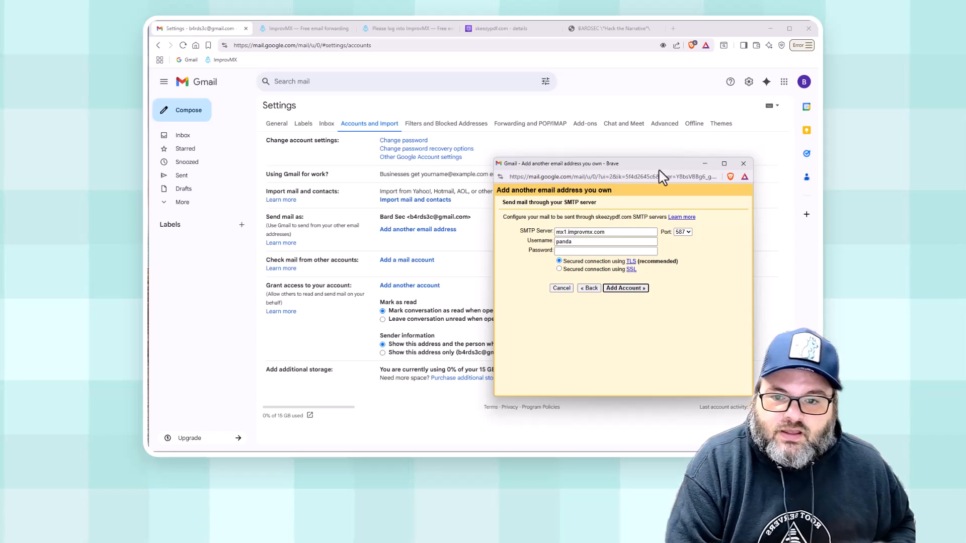
pyautogui.click(742, 163)
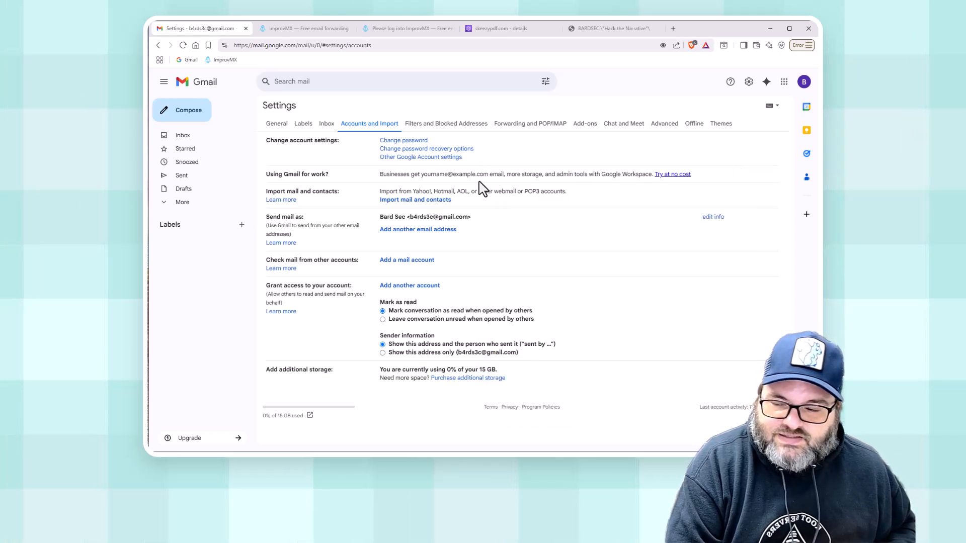